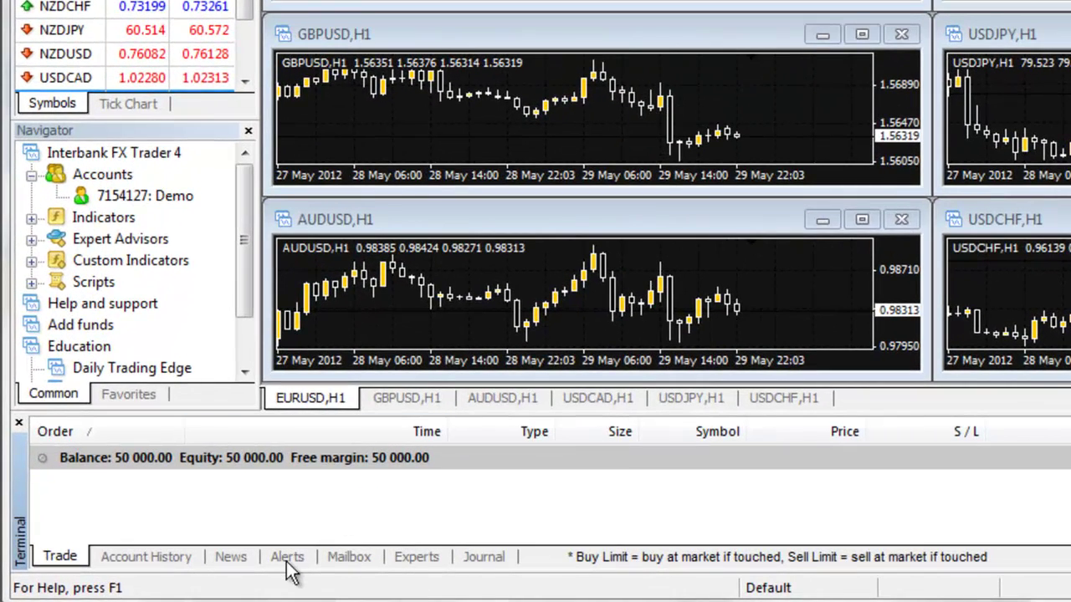
# From the Alerts list, create a new alert with its action set to Mail
pyautogui.click(280, 559)
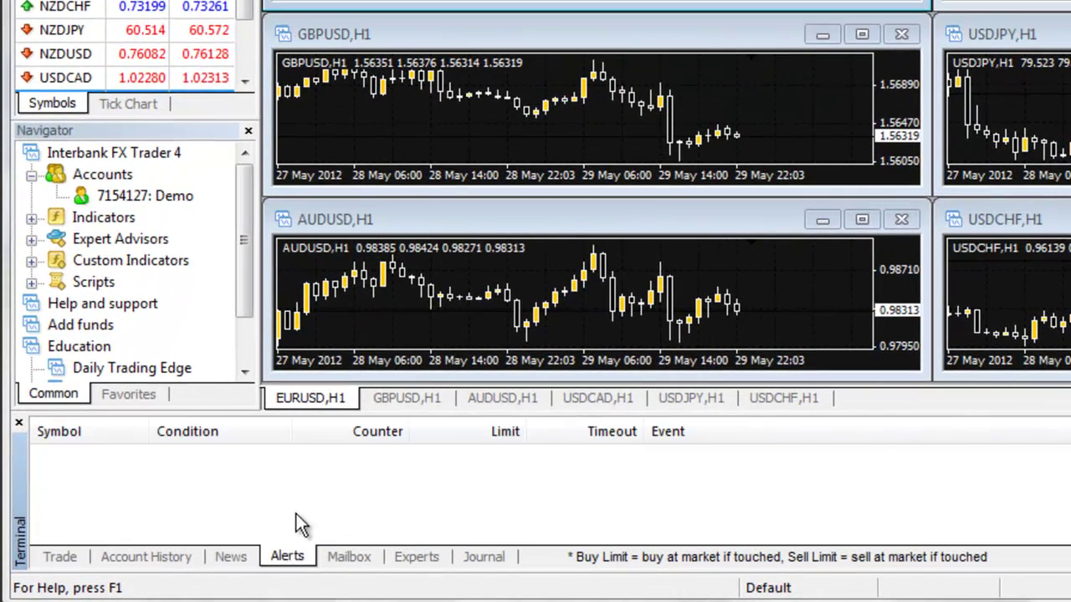
pyautogui.rightClick(306, 492)
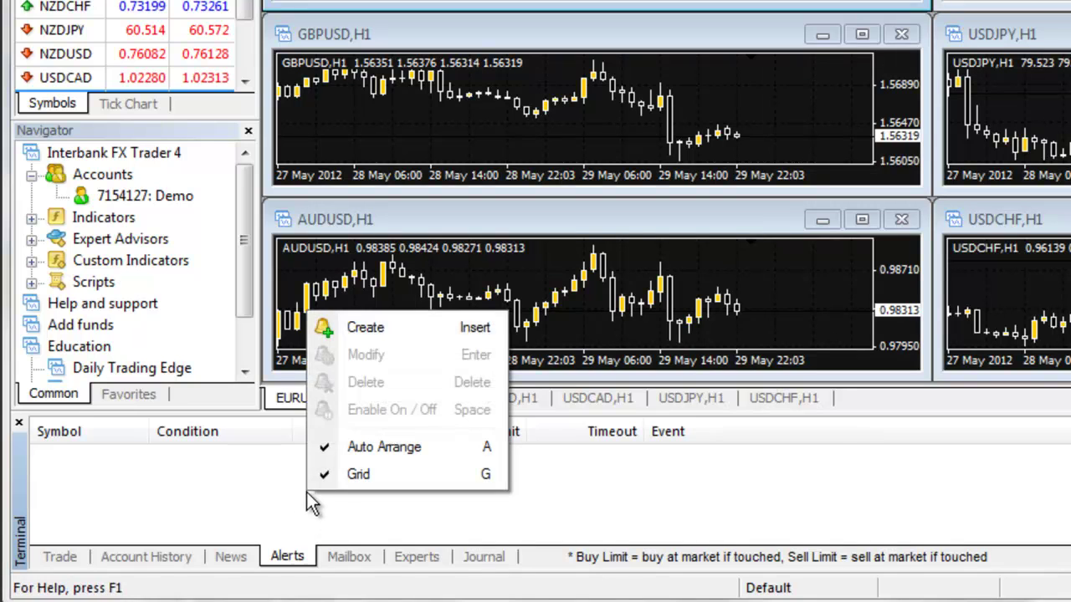
pyautogui.click(399, 326)
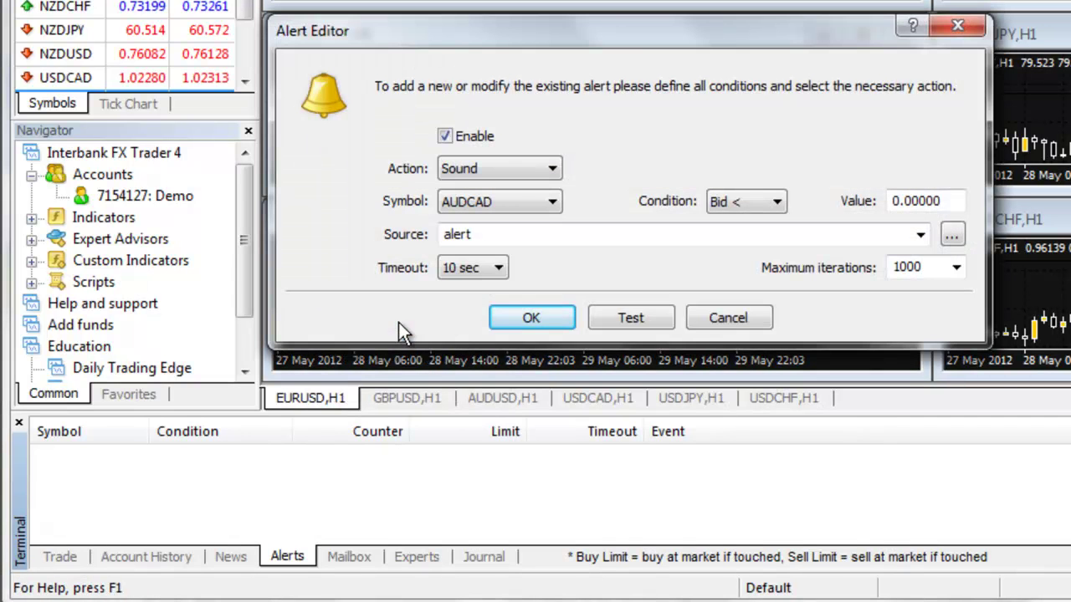
pyautogui.click(550, 203)
pyautogui.click(554, 169)
pyautogui.click(542, 222)
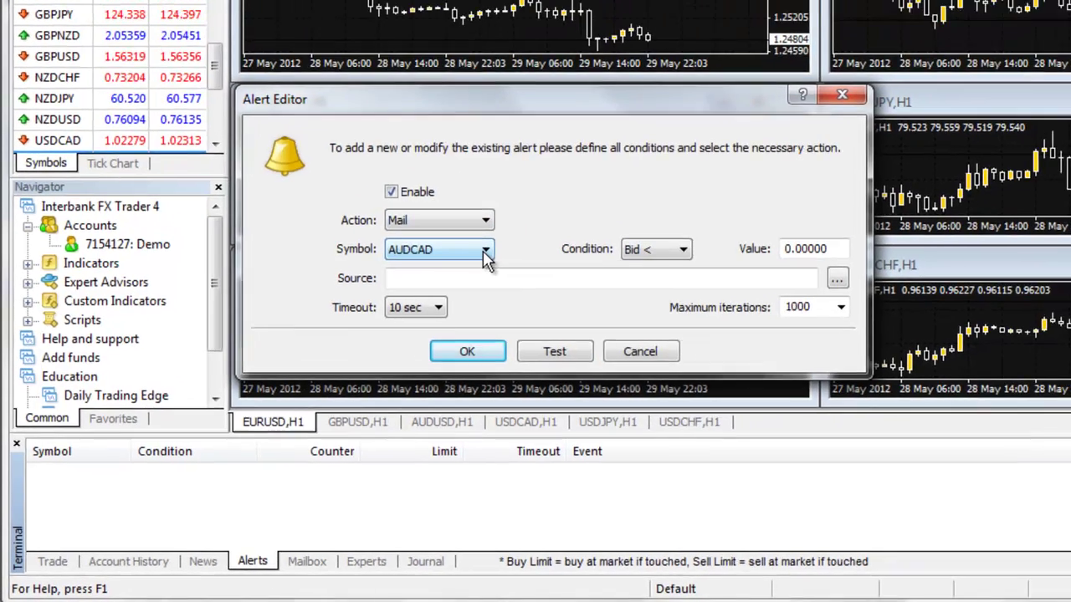
# Set the alert to EURUSD, condition Bid <, value 1.2475
pyautogui.click(545, 206)
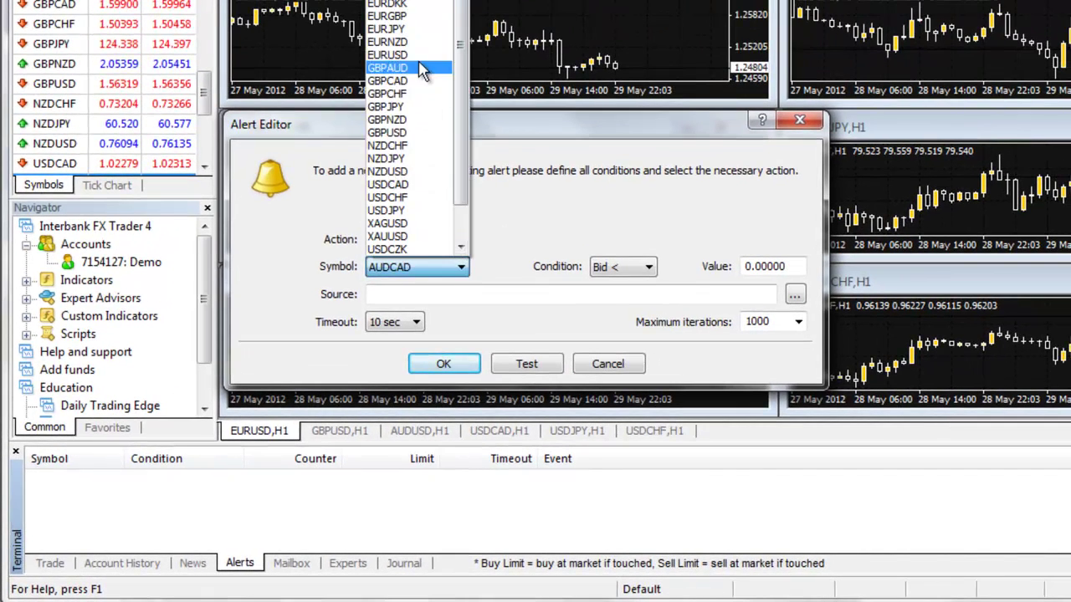
pyautogui.click(423, 54)
pyautogui.click(626, 268)
pyautogui.click(651, 276)
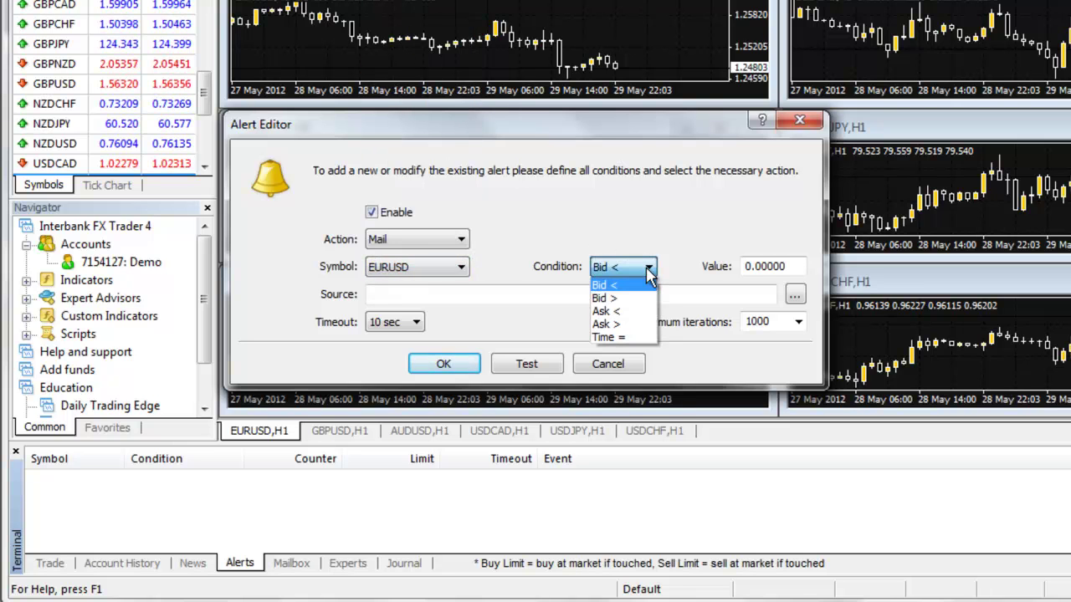
pyautogui.click(651, 289)
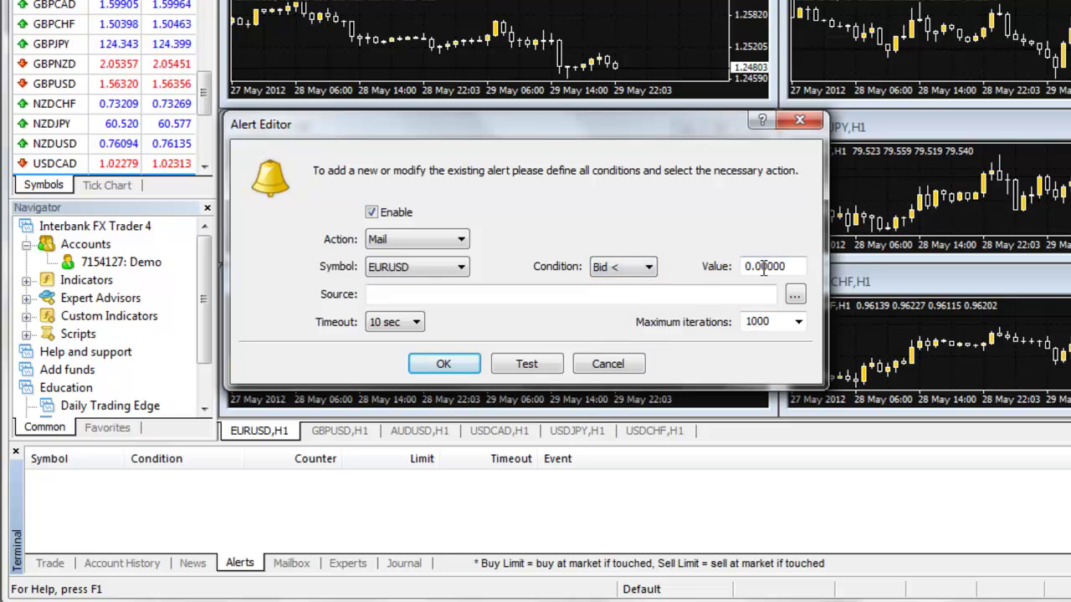
pyautogui.moveTo(791, 266); pyautogui.dragTo(732, 262)
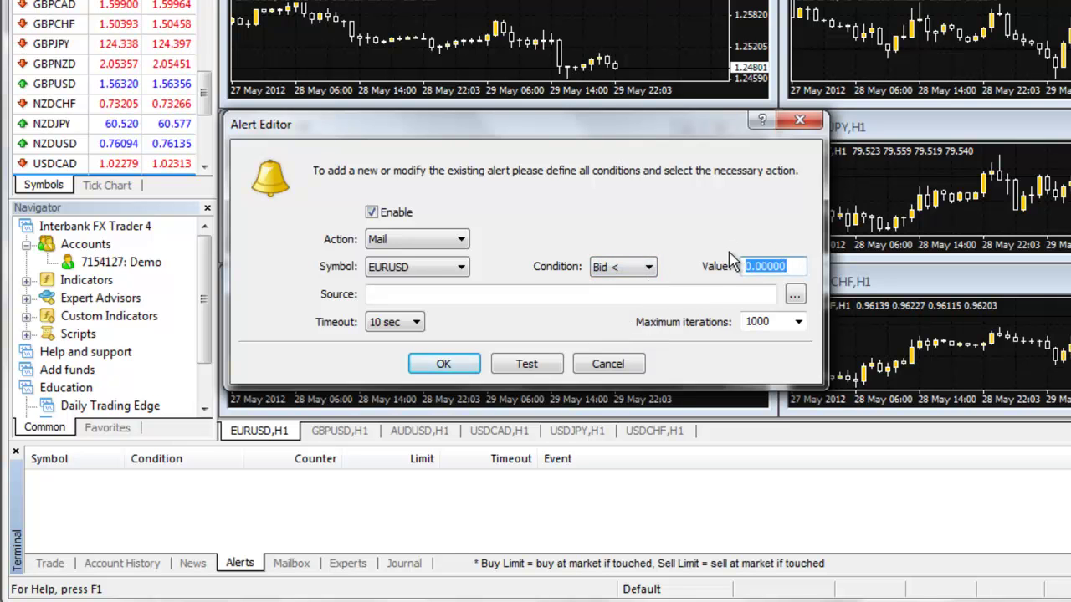
pyautogui.write('1.2')
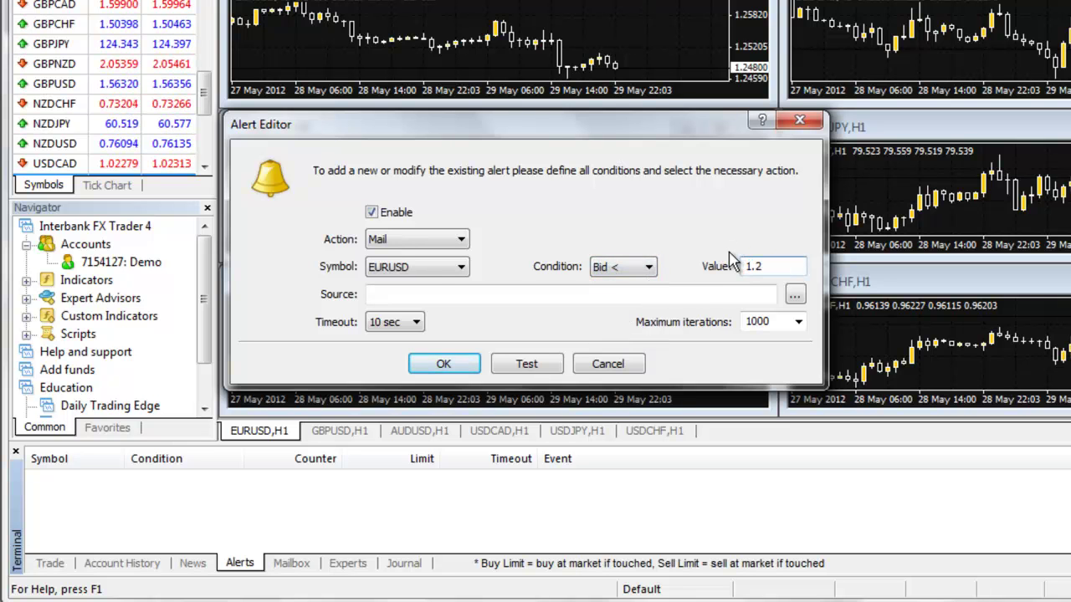
pyautogui.write('475')
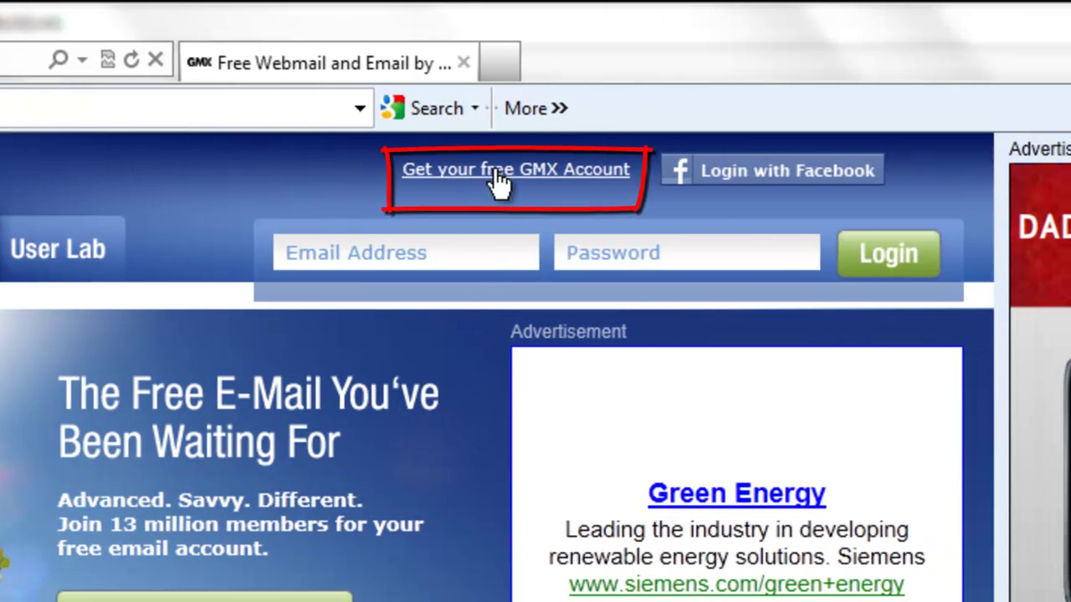
# Follow the 'Get your free GMX Account' link to the GMX registration page
pyautogui.click(534, 170)
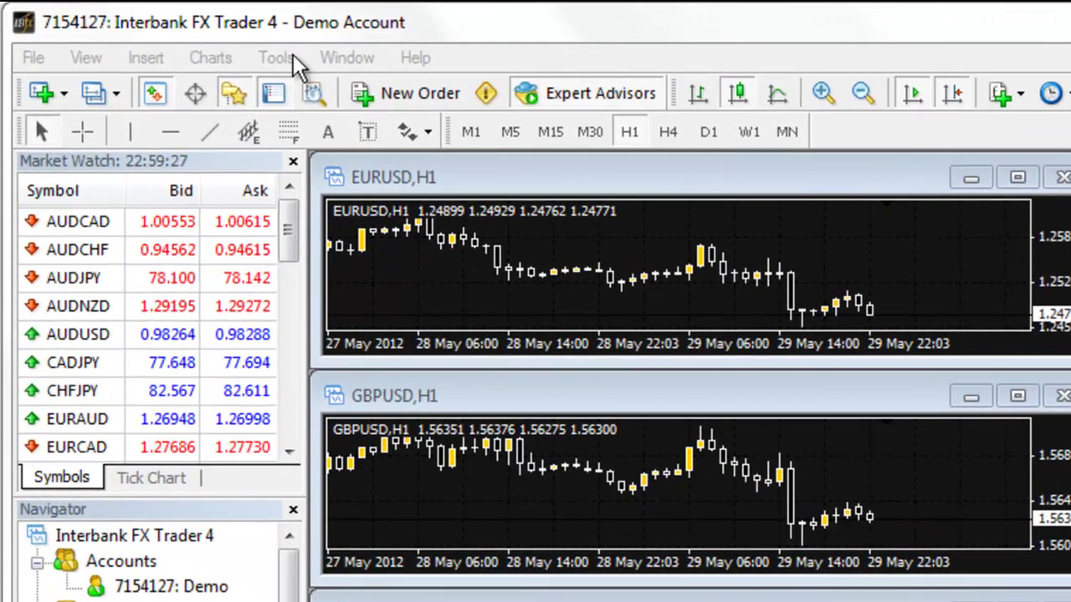
# Open the Options dialog from the Tools menu in MT4
pyautogui.click(184, 36)
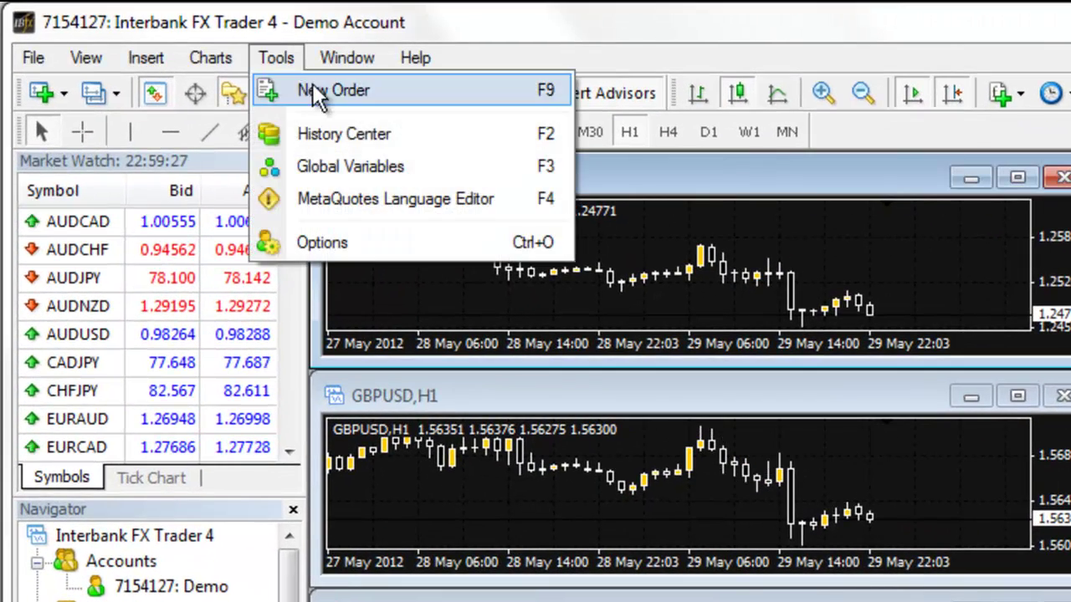
pyautogui.click(371, 244)
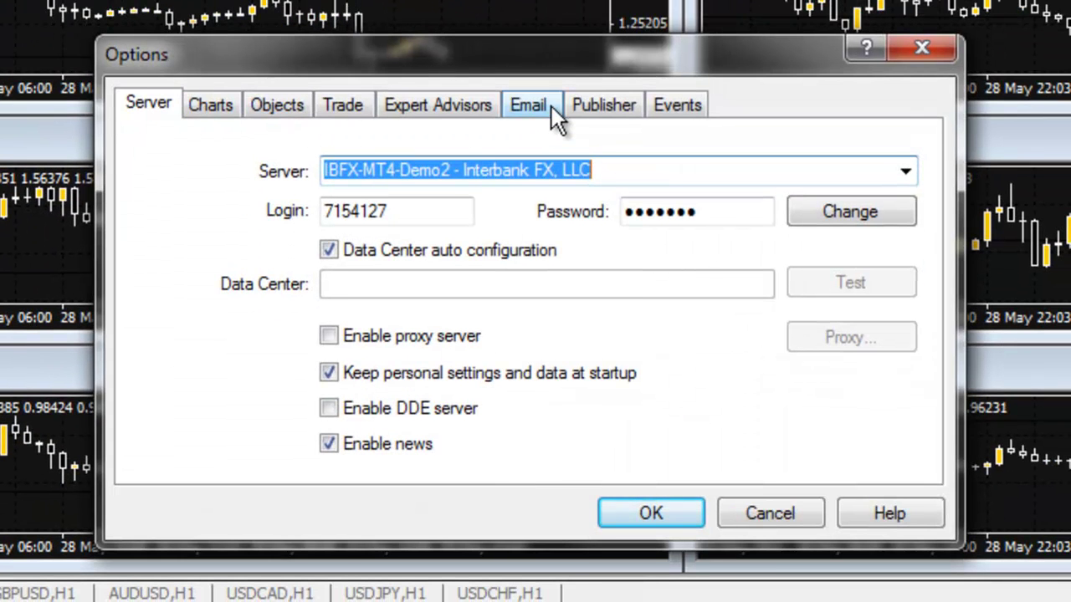
# On the Email settings, enable email and set the SMTP server to mail.gmx.com:587
pyautogui.click(548, 109)
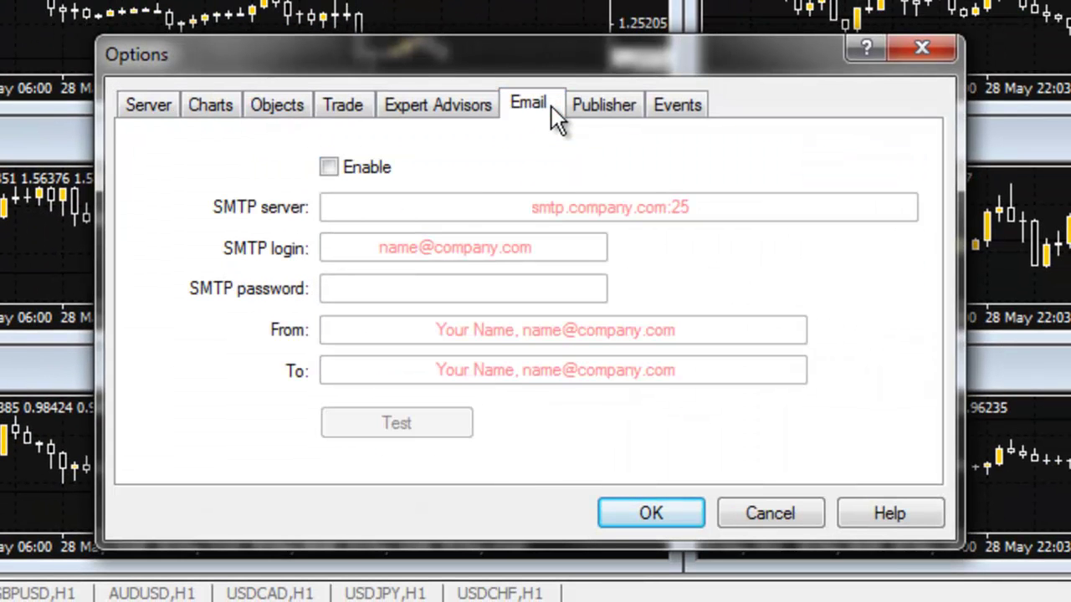
pyautogui.click(329, 168)
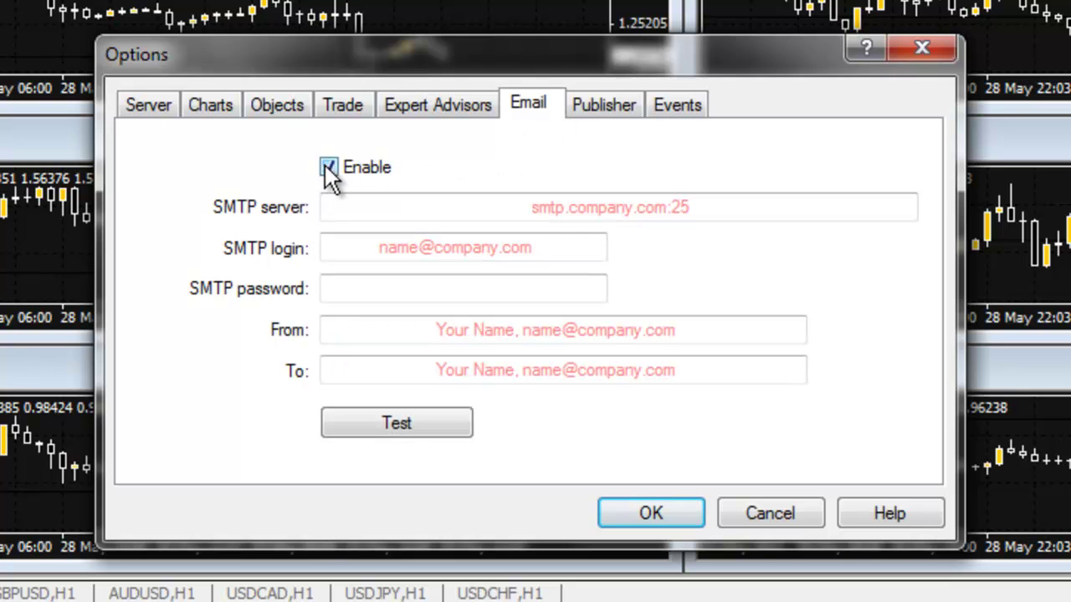
pyautogui.click(352, 207)
pyautogui.write('mail')
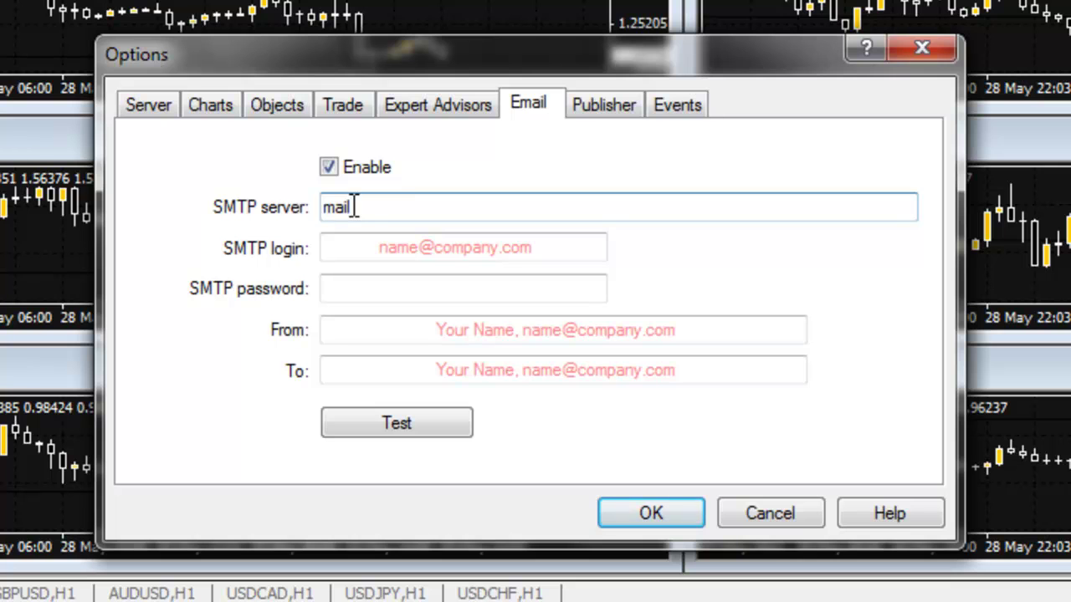
pyautogui.write('.gmx.com:58')
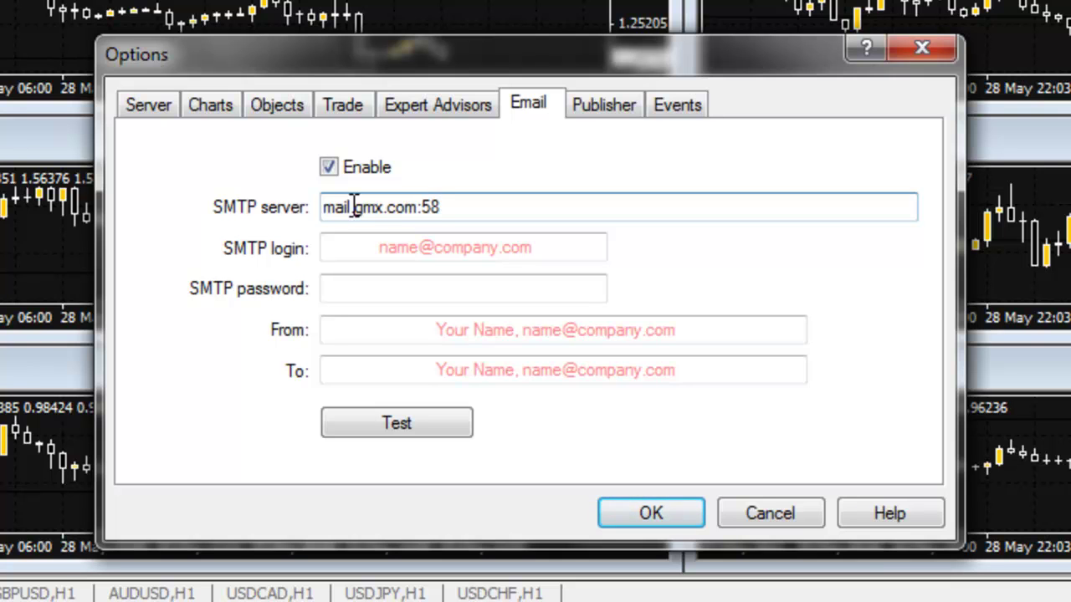
pyautogui.write('7')
# Enter the GMX account address as SMTP login and type the account password
pyautogui.click(360, 245)
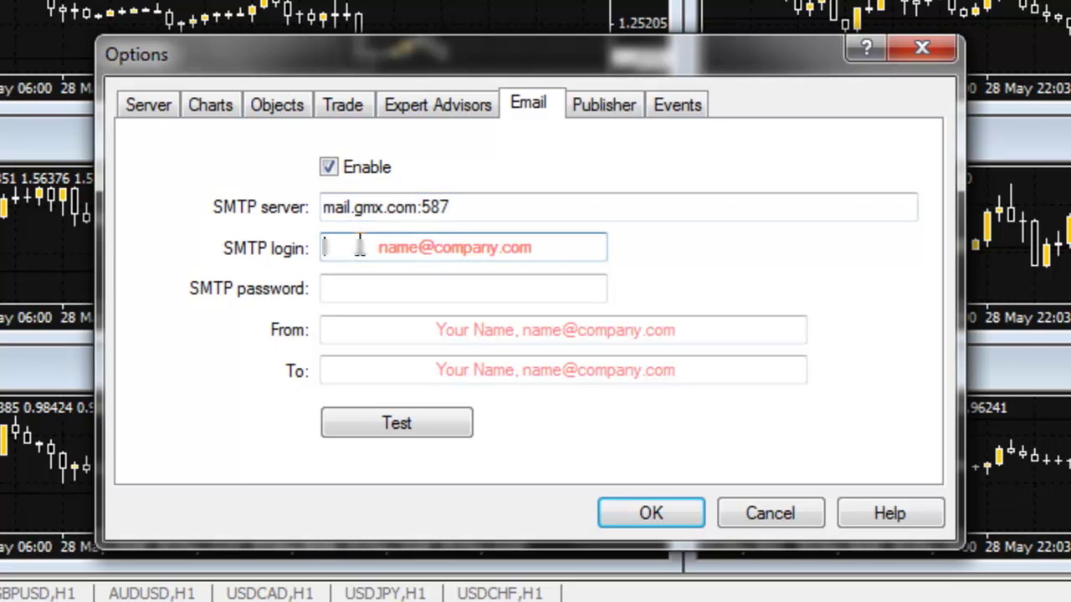
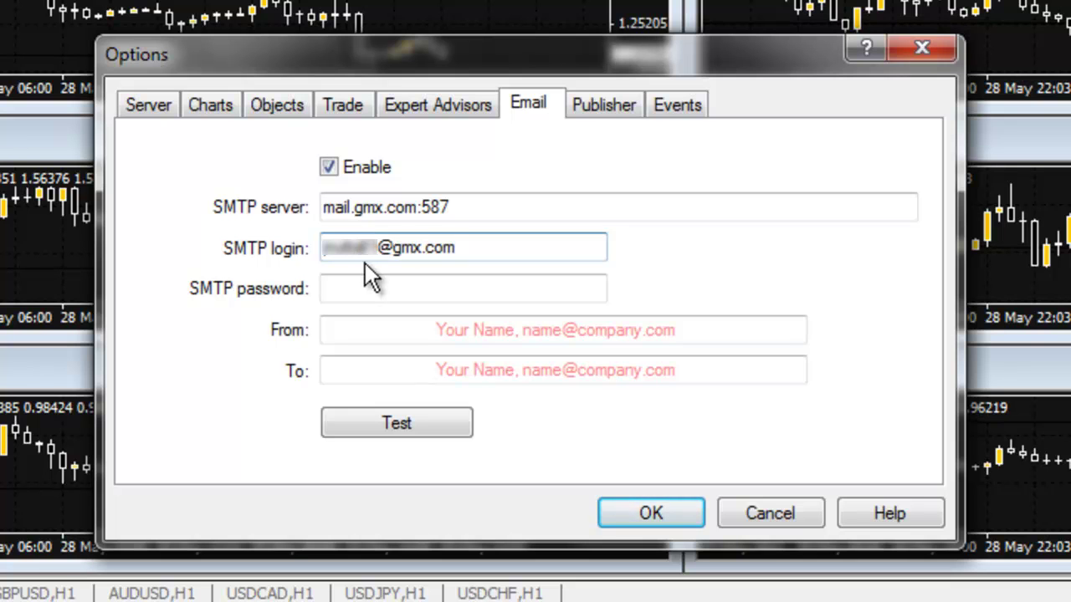
pyautogui.click(371, 284)
pyautogui.write('••••••••••••')
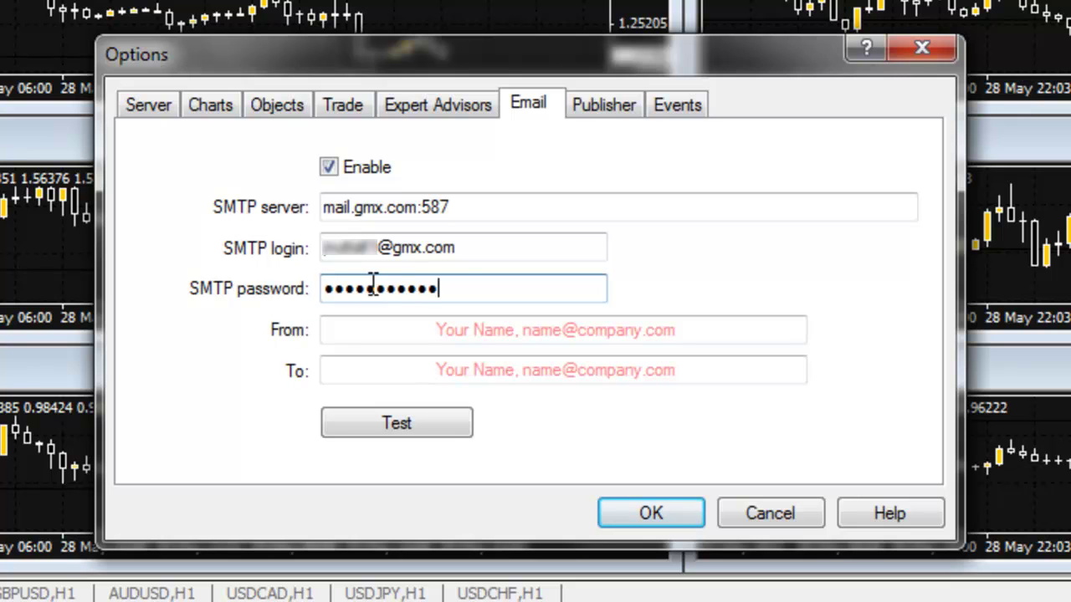
# Copy the login address into the From field as the sender
pyautogui.moveTo(458, 247); pyautogui.dragTo(318, 242)
pyautogui.click(357, 333)
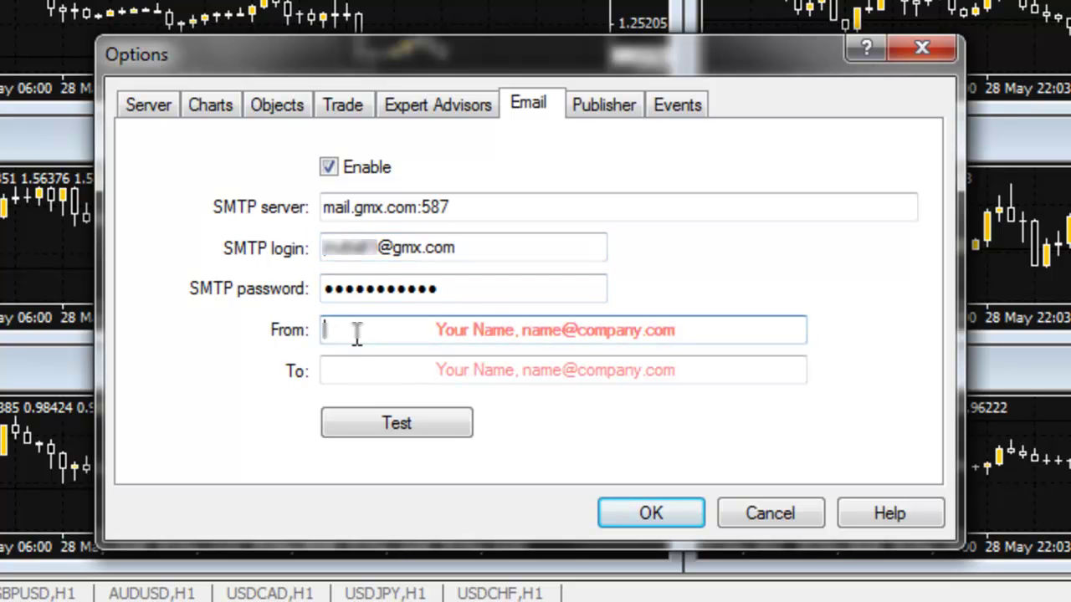
pyautogui.hotkey('ctrl', 'v')
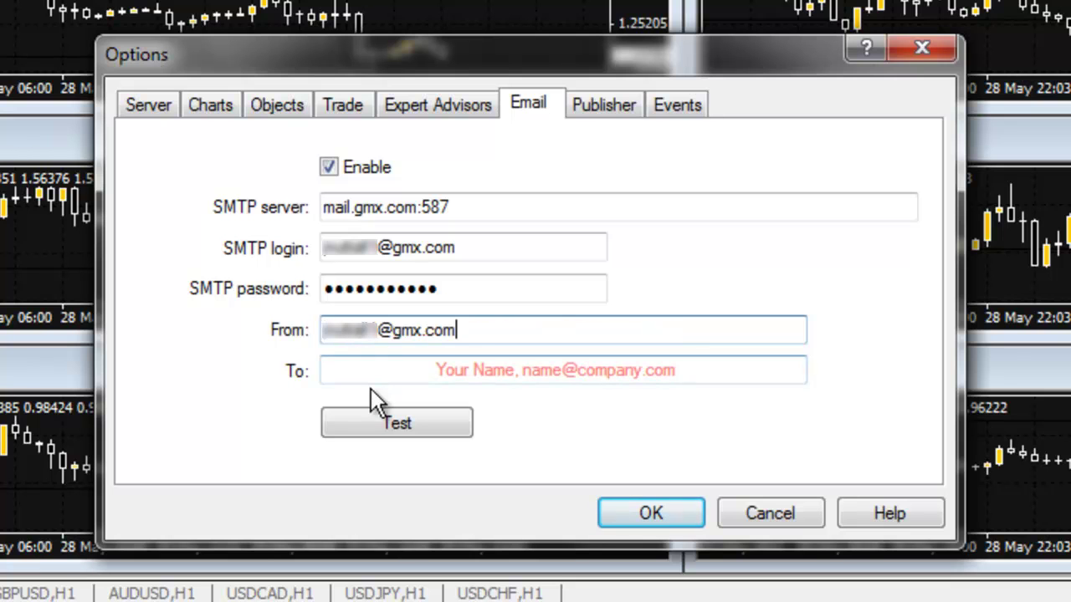
pyautogui.click(376, 373)
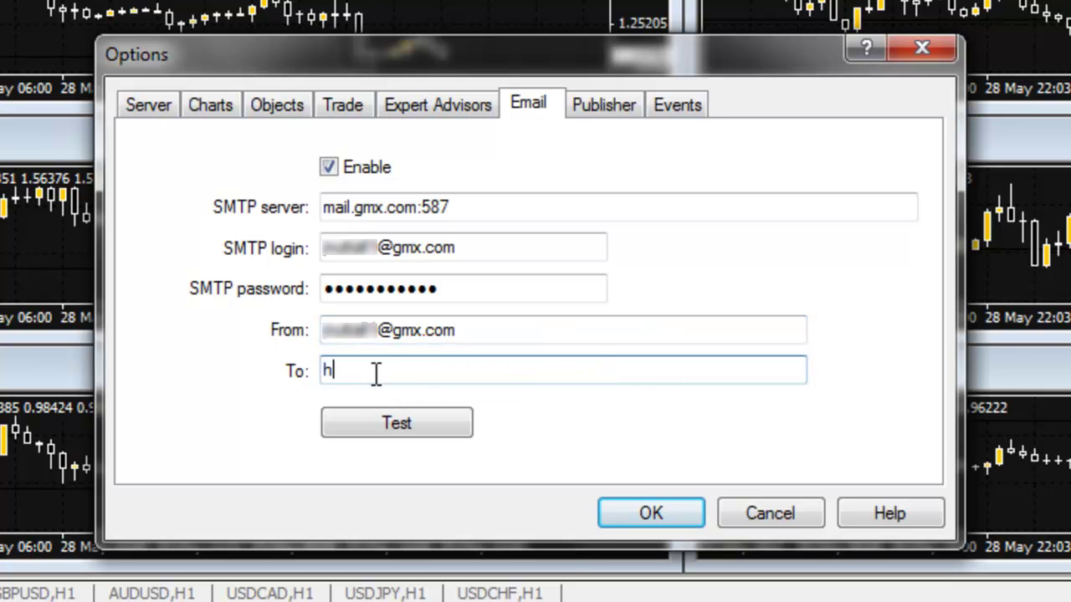
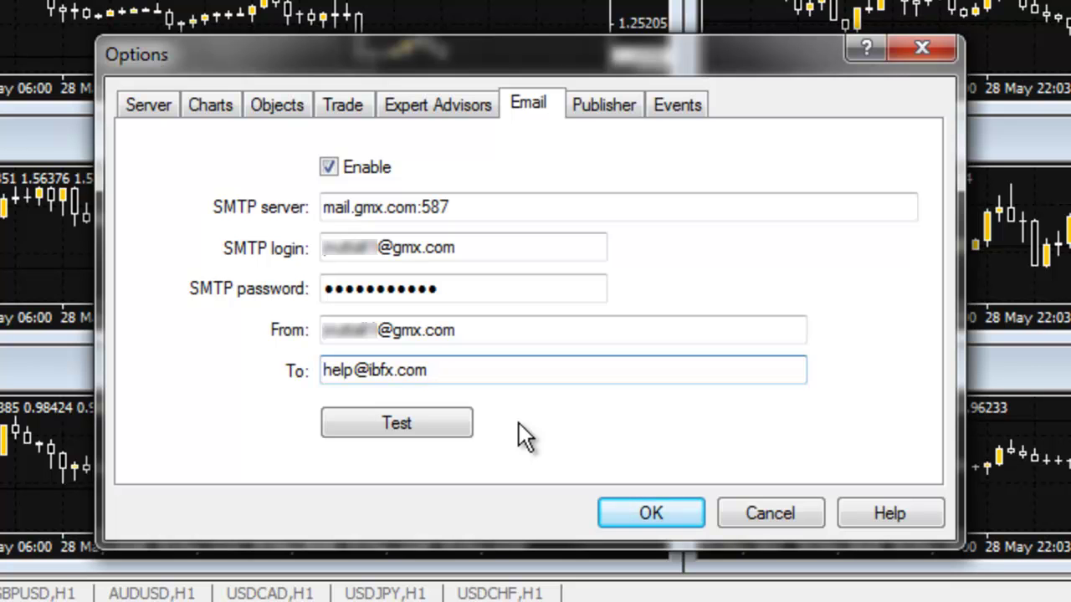
# Save the Email settings with OK and restart the MT4 terminal
pyautogui.click(673, 511)
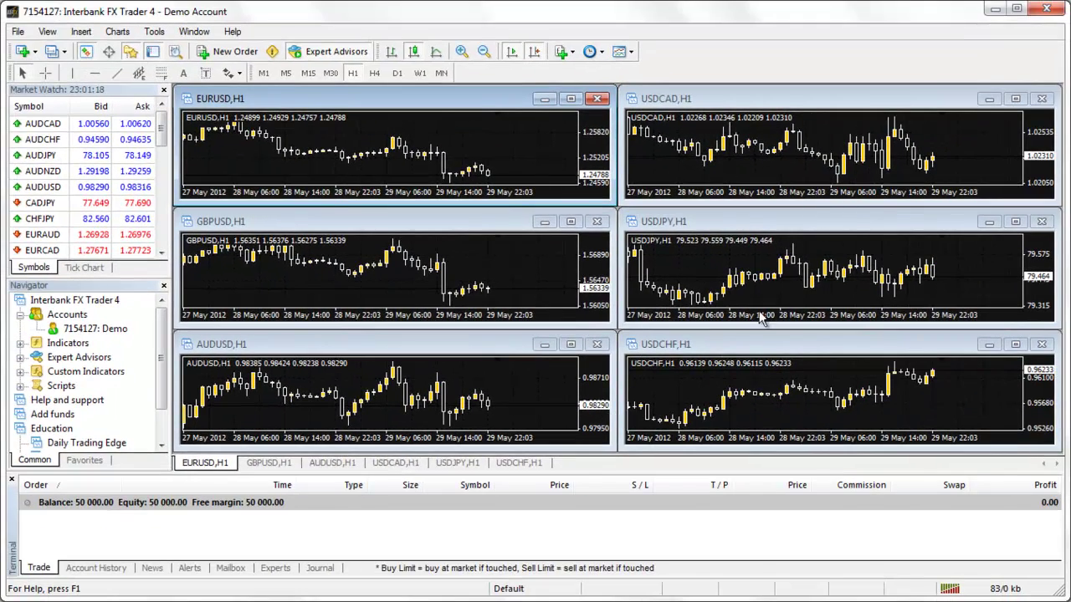
pyautogui.click(1044, 12)
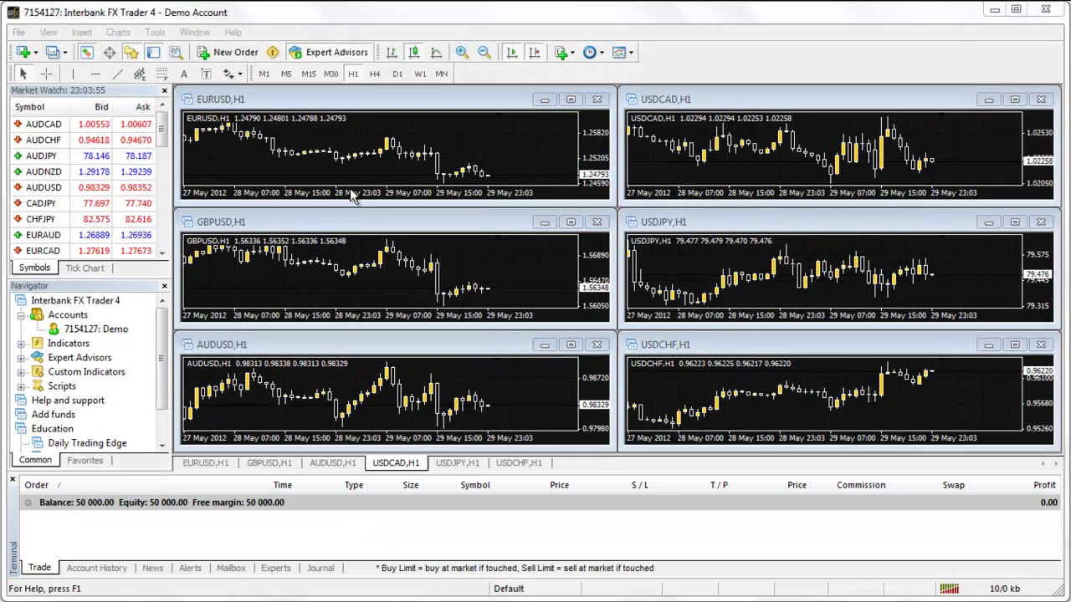
pyautogui.click(155, 32)
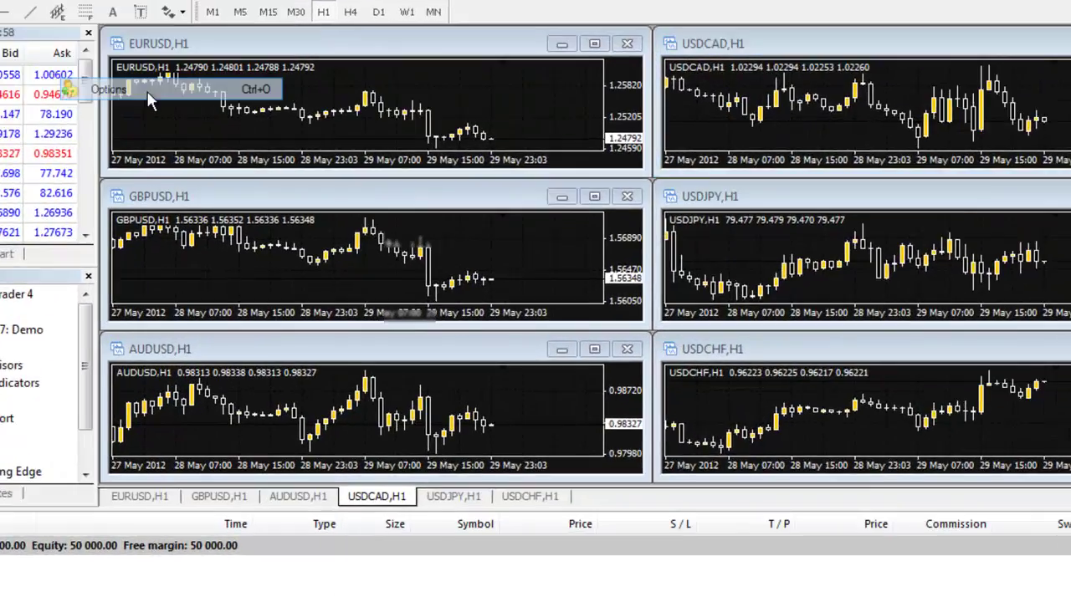
# Send a test email from the Email settings and acknowledge the queued-message confirmation
pyautogui.click(180, 136)
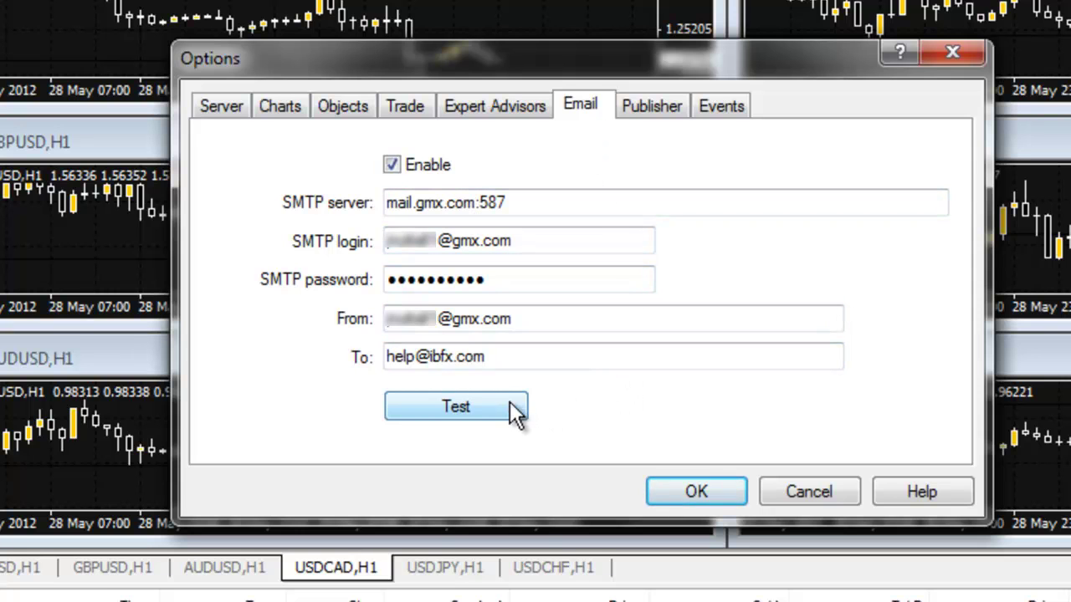
pyautogui.click(456, 407)
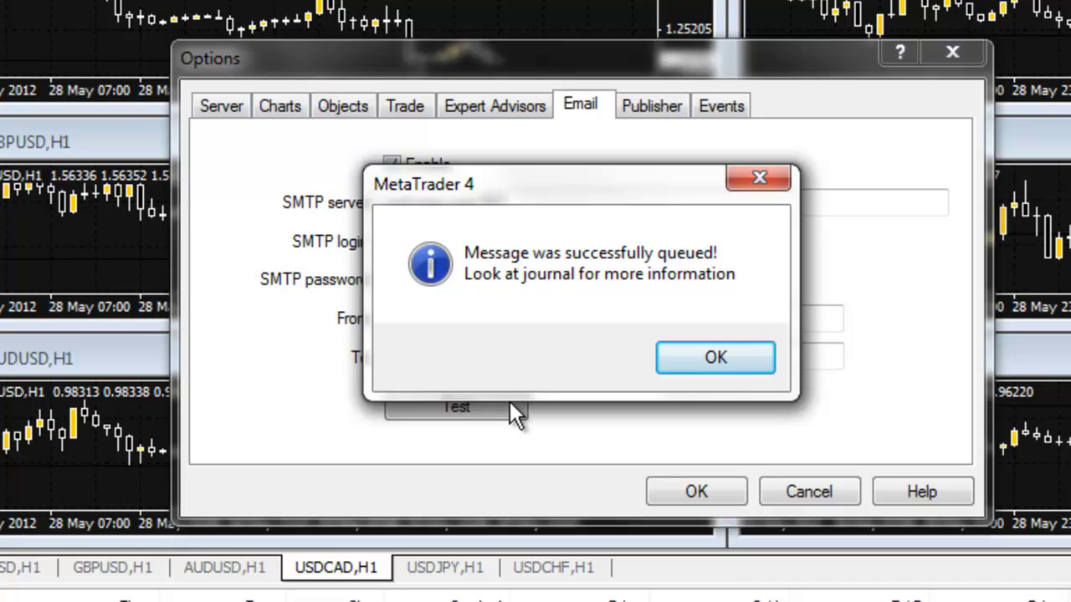
pyautogui.click(676, 365)
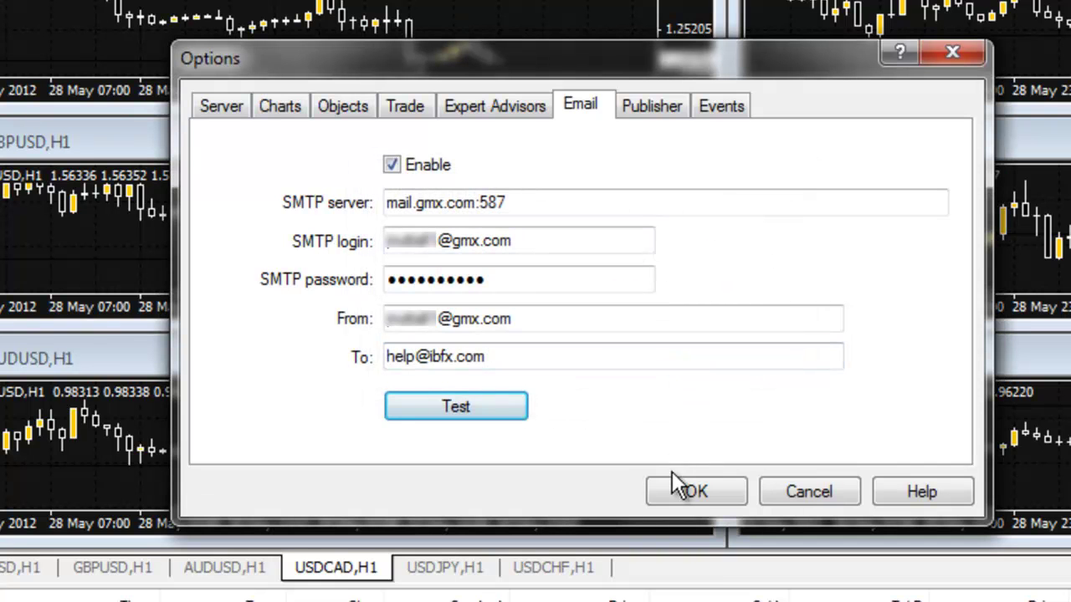
# Close Options and view the Journal tab to check the mail result
pyautogui.click(668, 483)
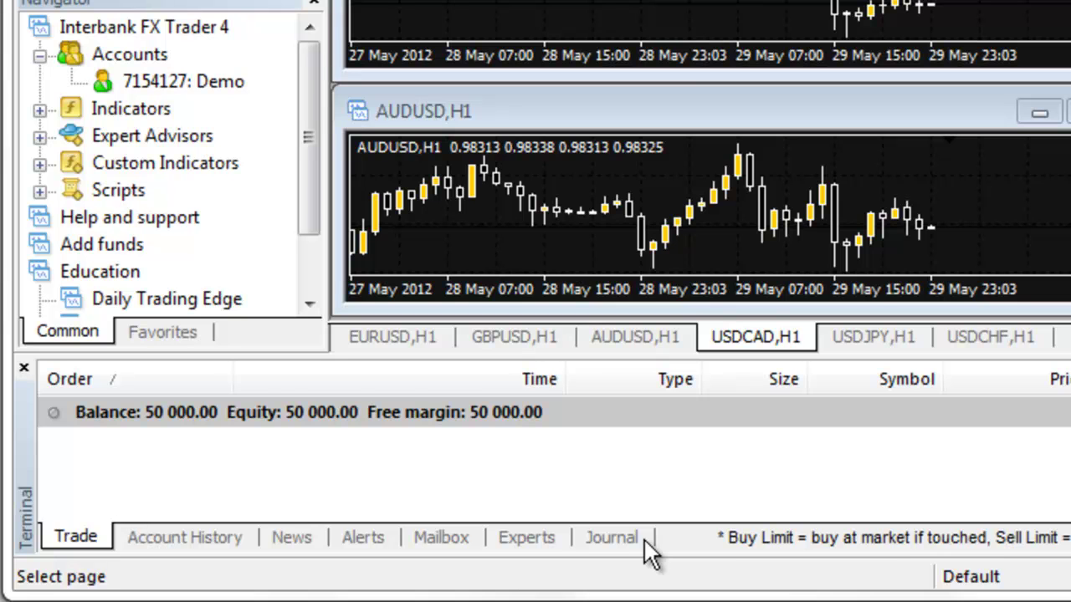
pyautogui.click(643, 538)
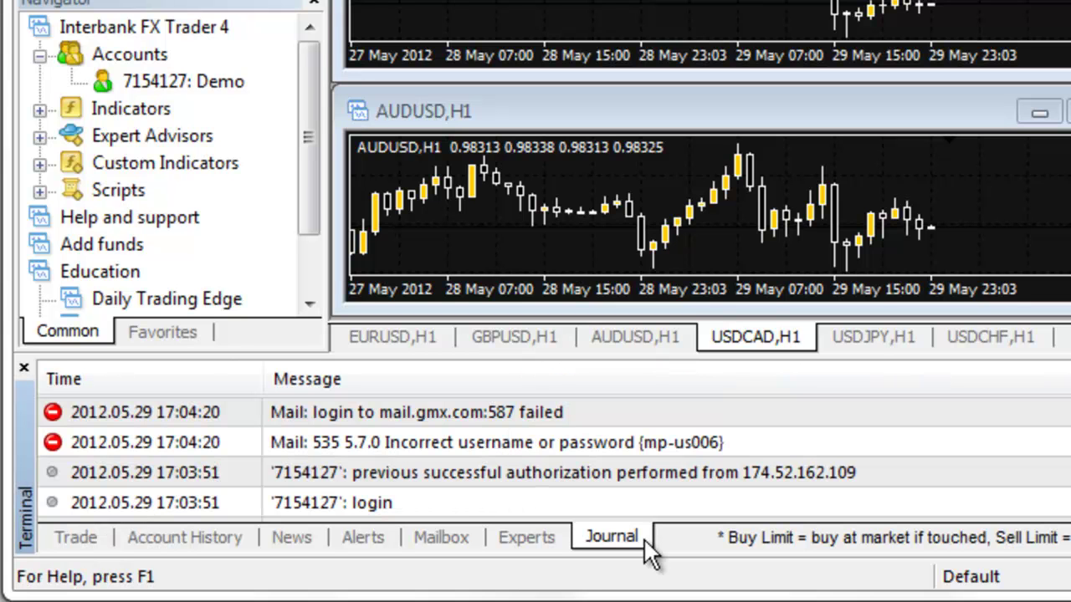